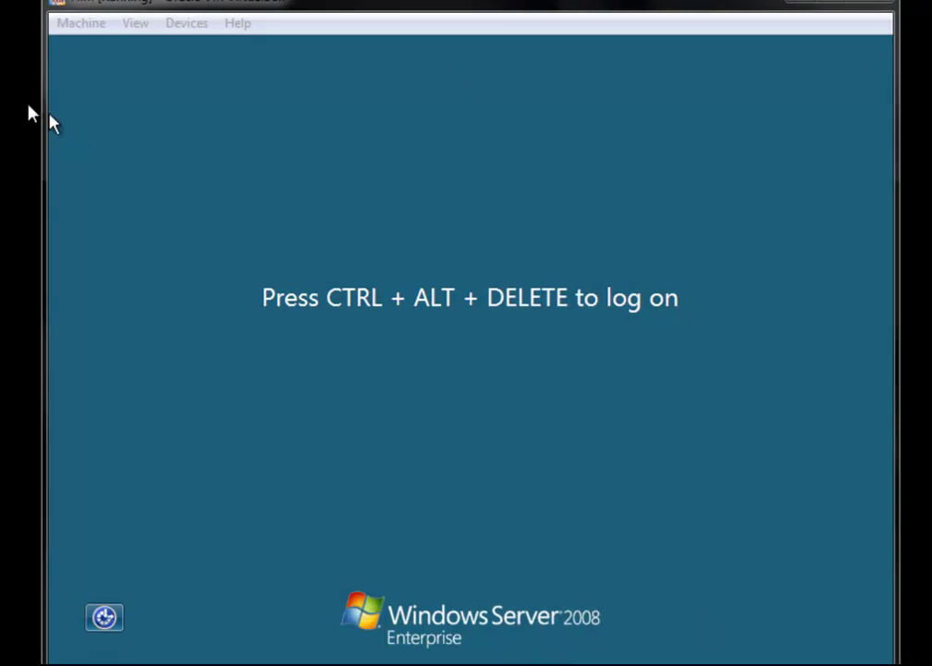
Bring up the VirtualBox Machine menu for the server VM waiting at the logon screen
{"action": "left_click", "coordinate": [69, 23]}
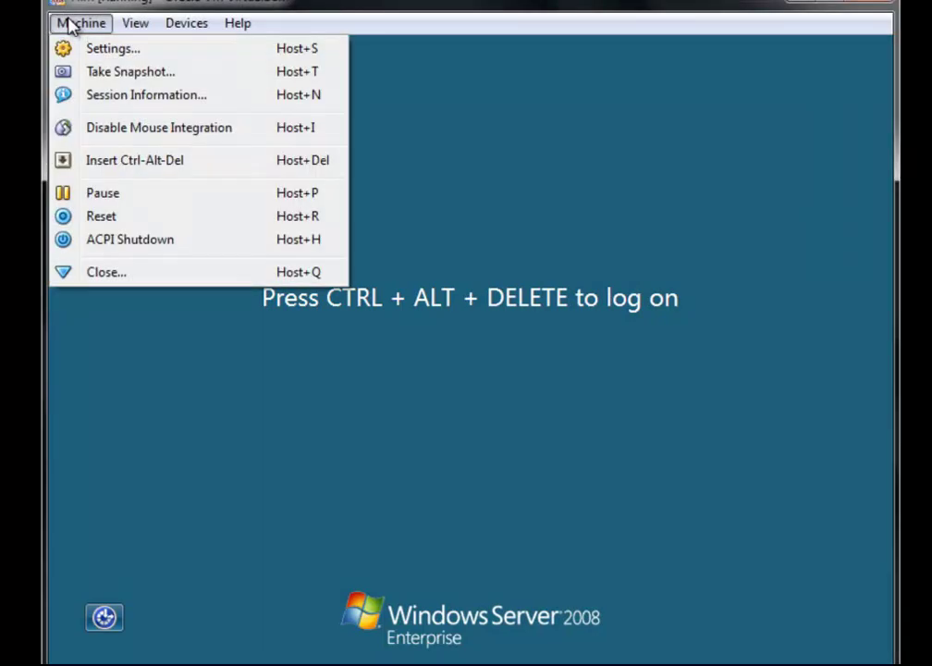
Send Ctrl-Alt-Del to the server and log on with the administrator password
{"action": "left_click", "coordinate": [129, 160]}
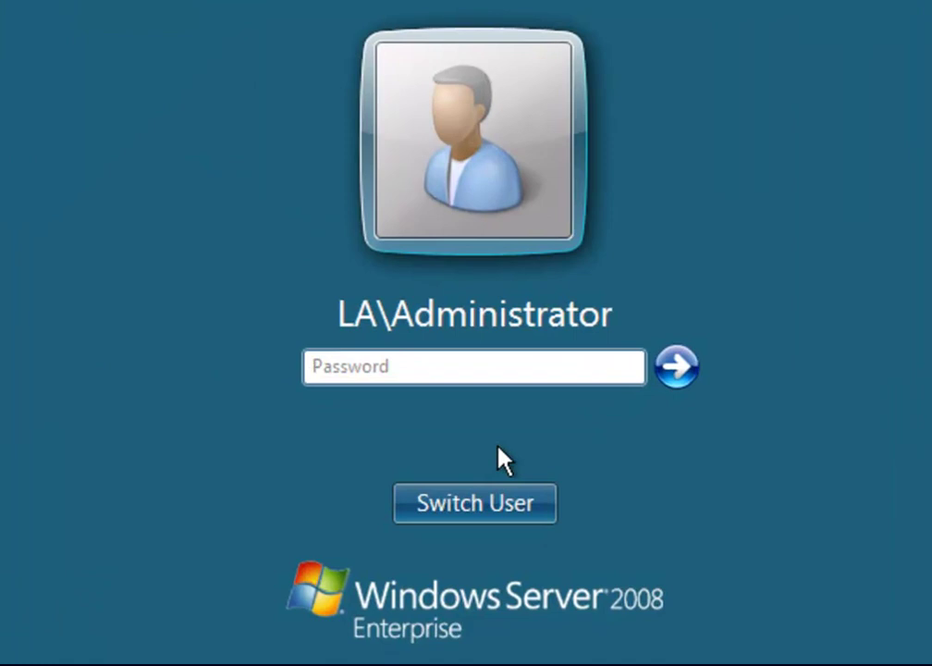
{"action": "key", "text": "Caps_Lock"}
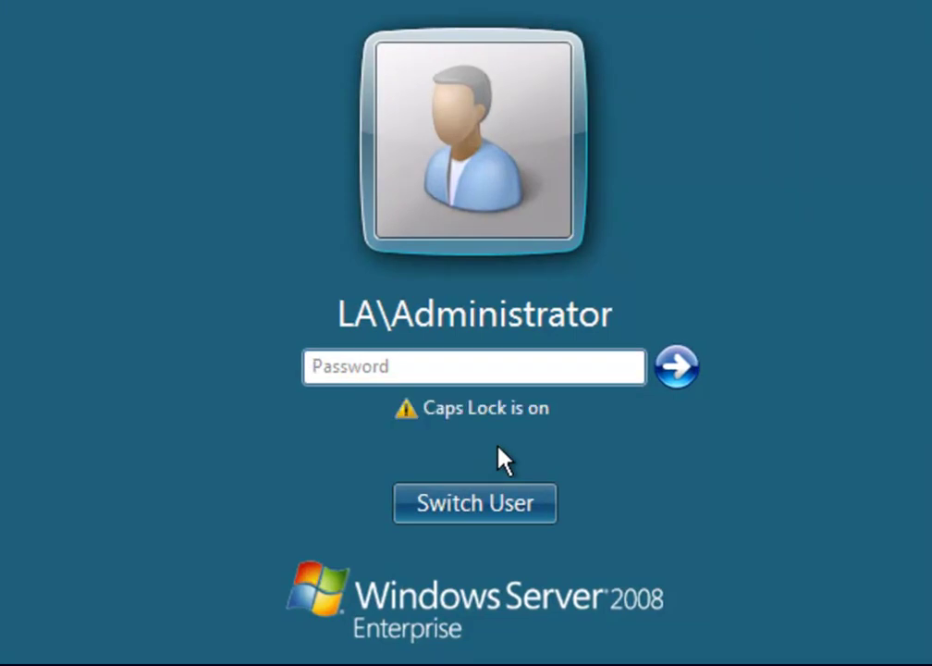
{"action": "type", "text": "P"}
{"action": "key", "text": "Caps_Lock"}
{"action": "type", "text": "a"}
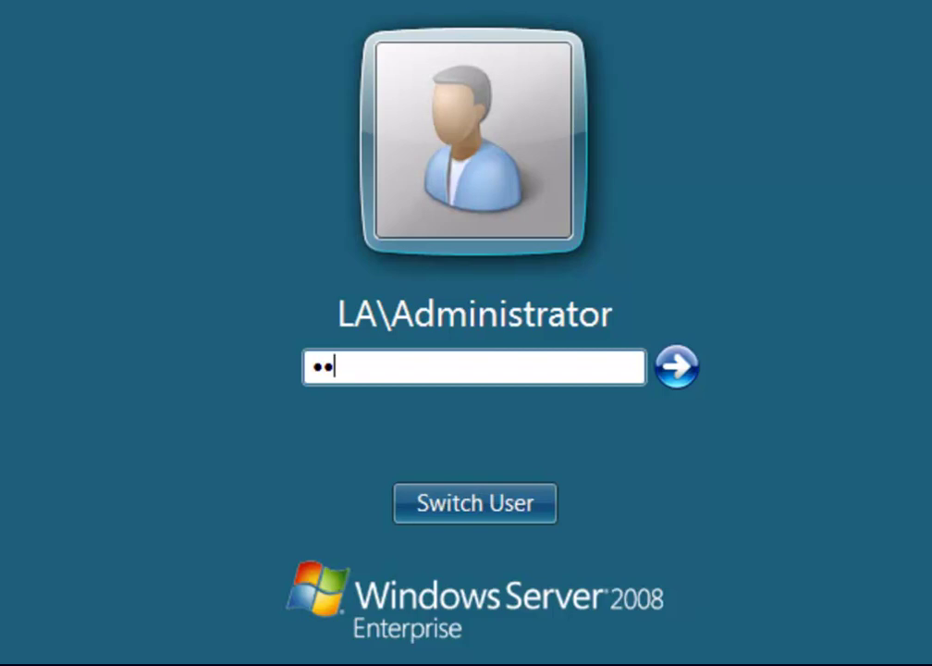
{"action": "type", "text": "sssss"}
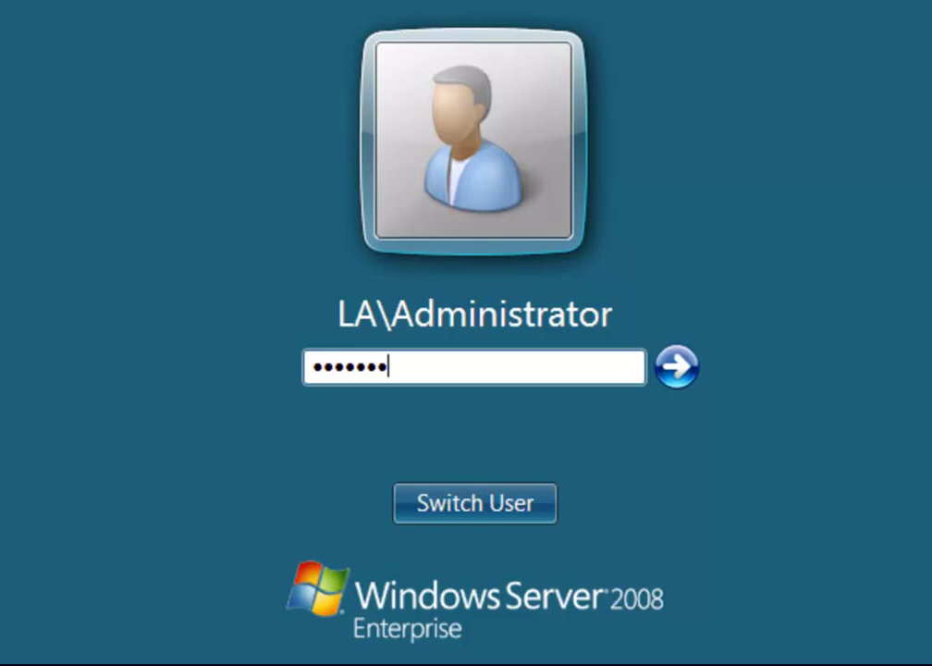
{"action": "type", "text": "s"}
{"action": "left_click", "coordinate": [668, 367]}
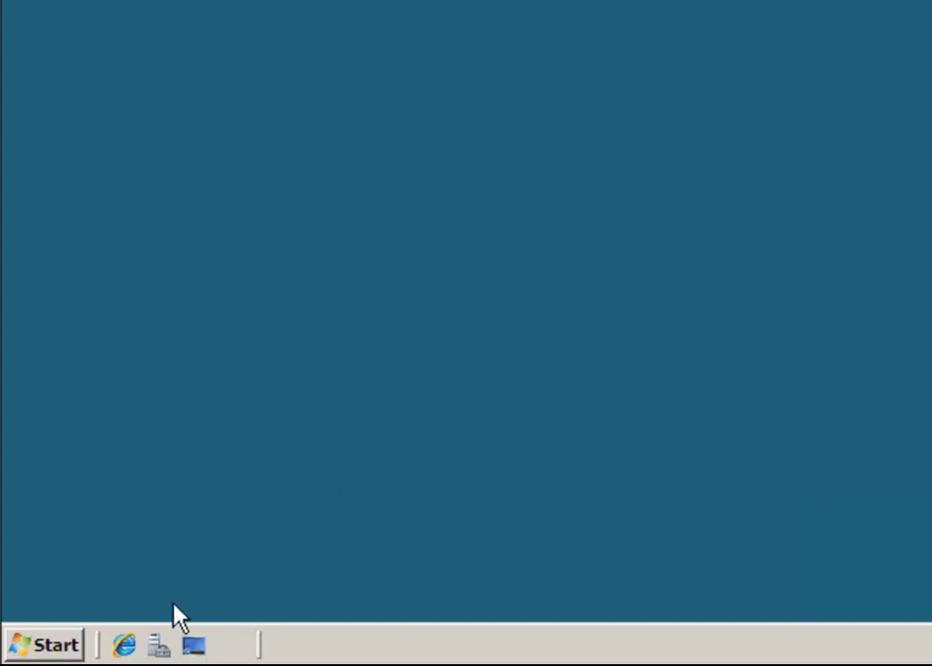
Launch the Windows Deployment Services console from Administrative Tools in the Start menu
{"action": "left_click", "coordinate": [67, 645]}
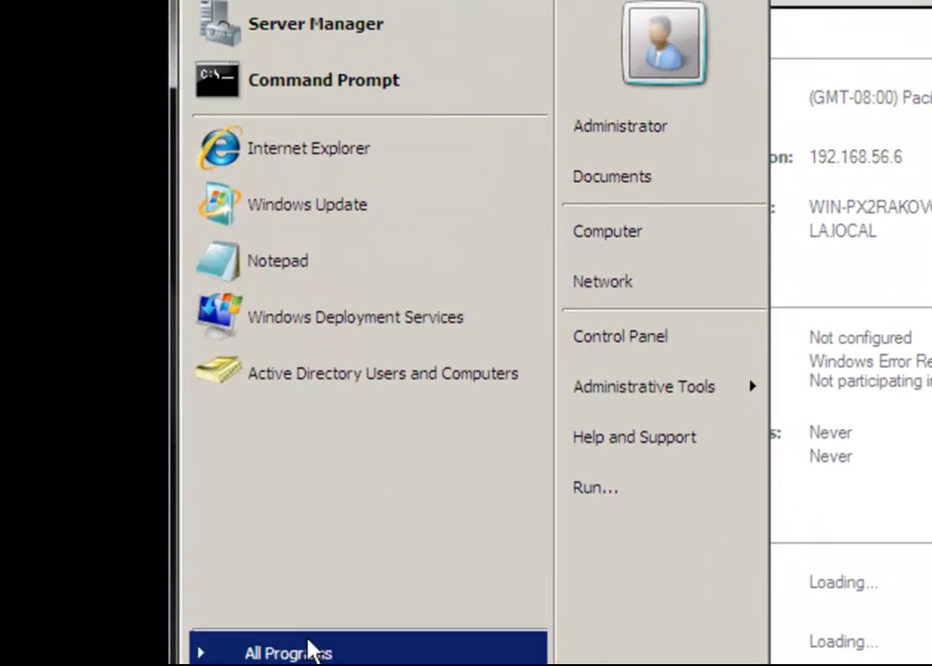
{"action": "left_click", "coordinate": [310, 653]}
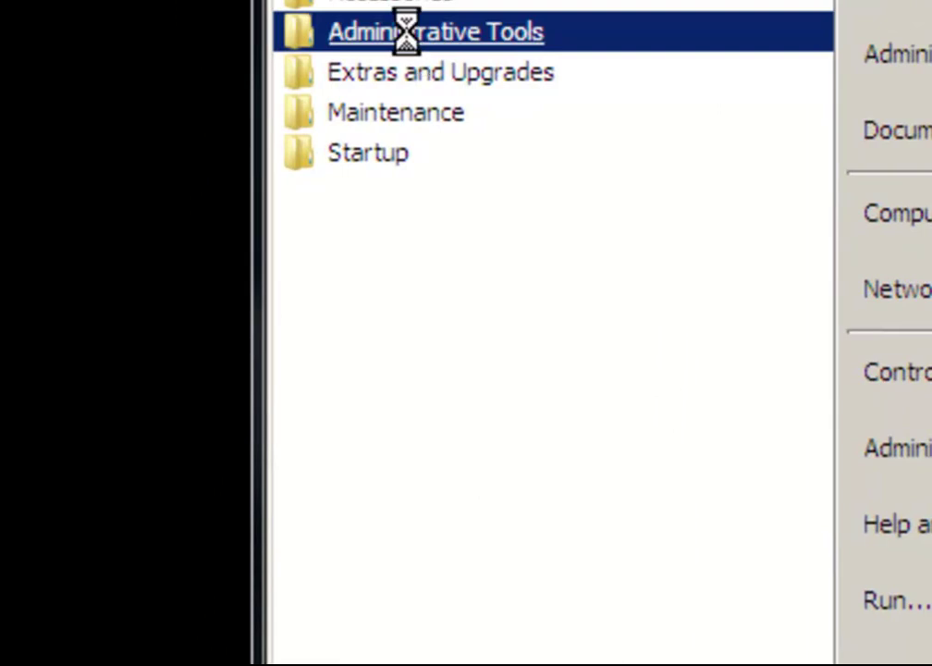
{"action": "left_click", "coordinate": [416, 37]}
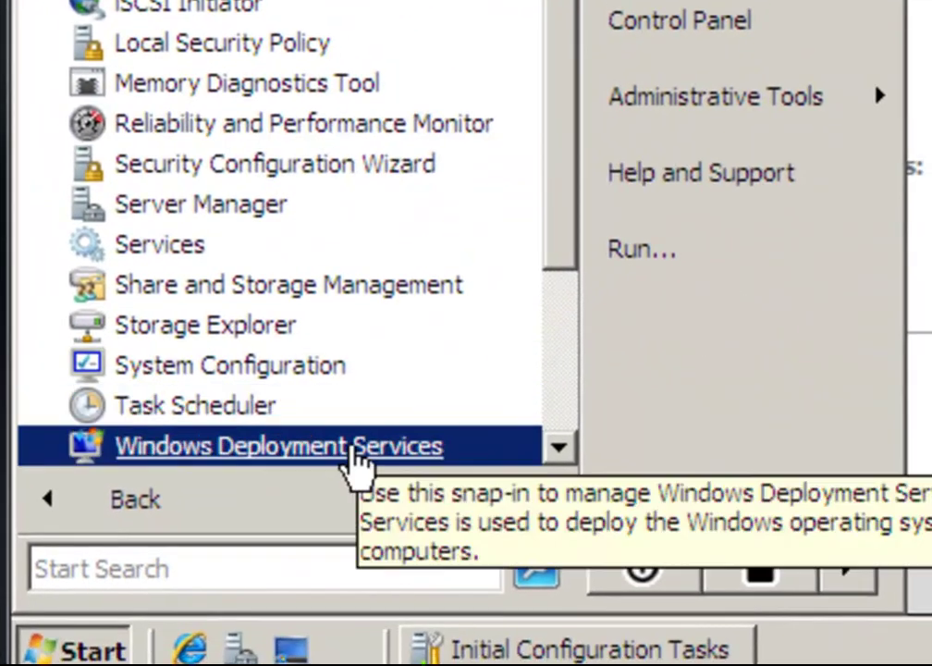
{"action": "left_click", "coordinate": [353, 453]}
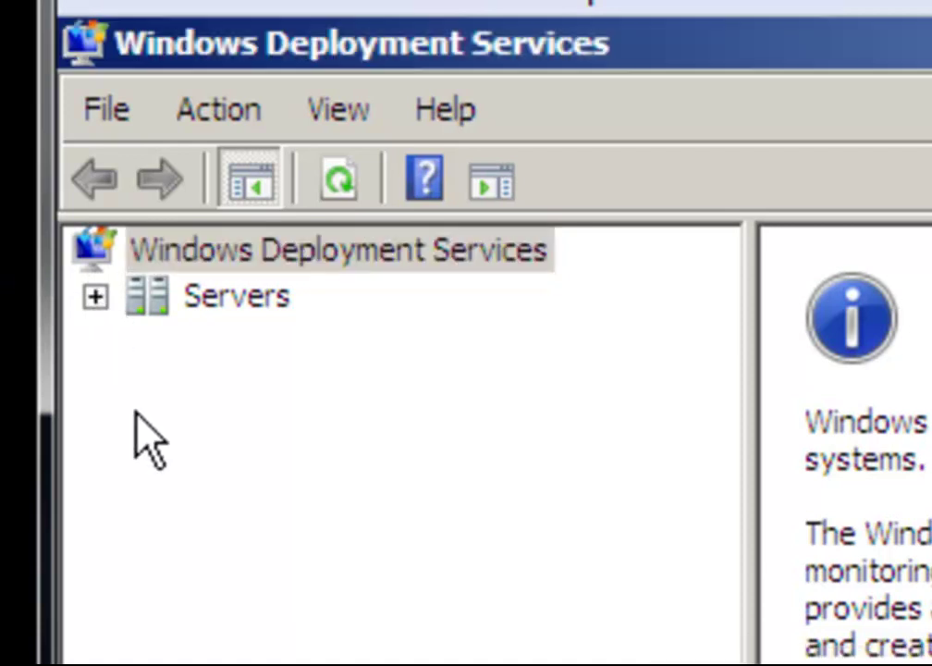
Expand Servers and the deployment server, then bring up the Install Images context menu
{"action": "left_click", "coordinate": [95, 296]}
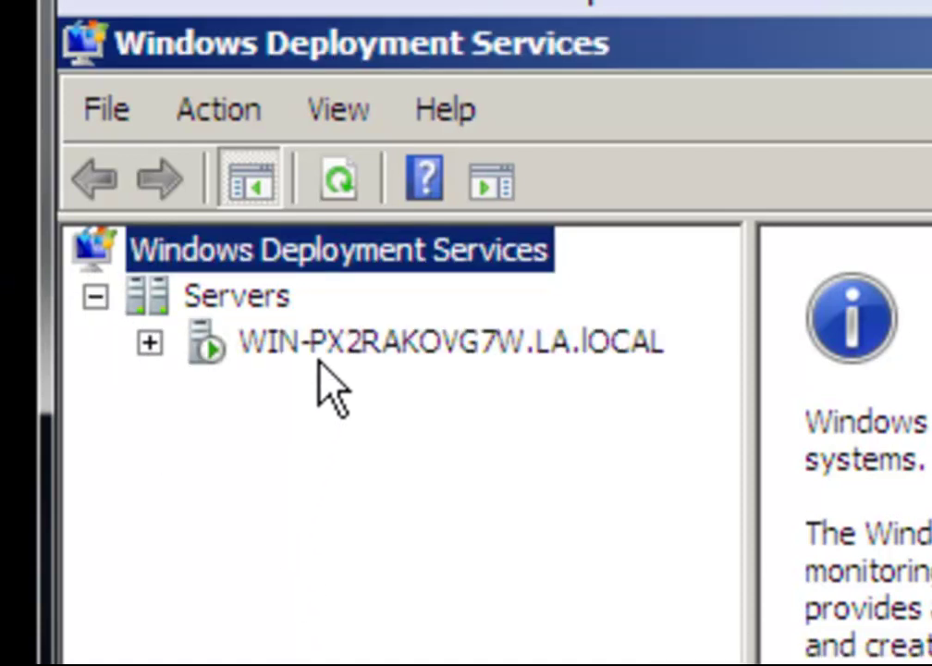
{"action": "left_click", "coordinate": [151, 343]}
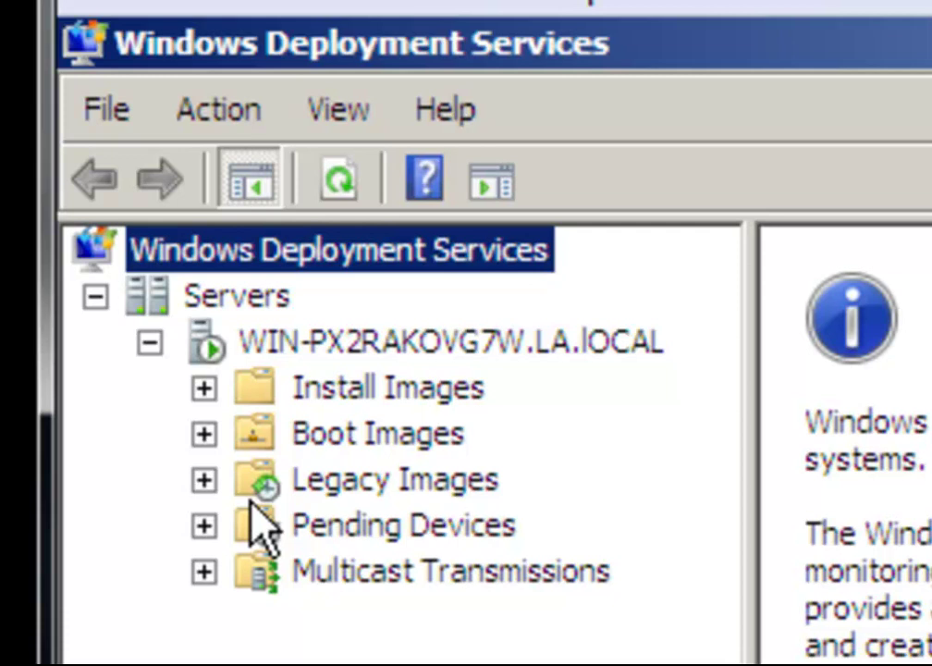
{"action": "right_click", "coordinate": [345, 407]}
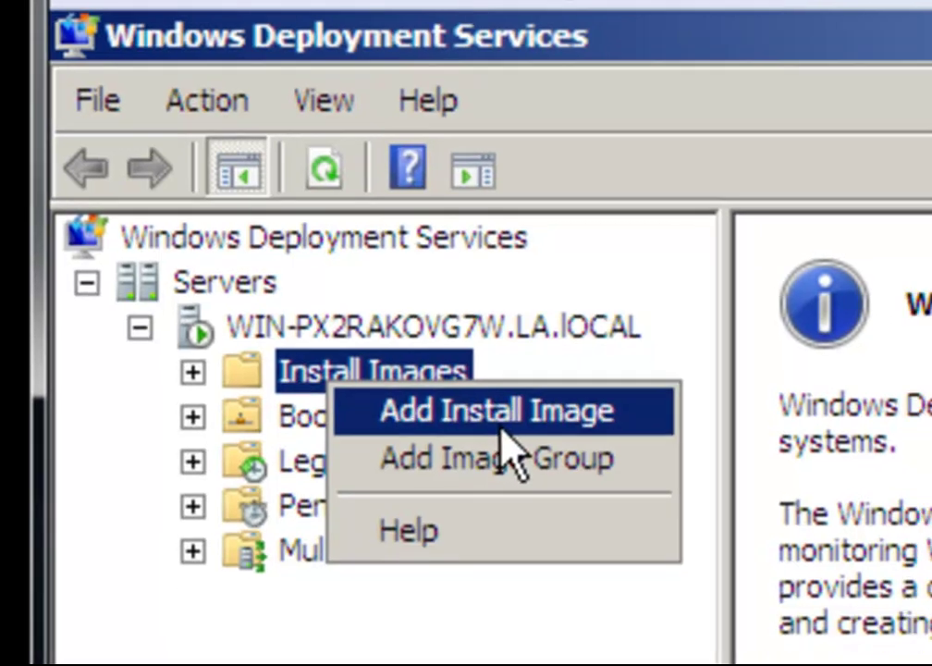
Start Add Install Image and replace the default ImageGroup1 with a new group named 'Windows 7'
{"action": "left_click", "coordinate": [521, 442]}
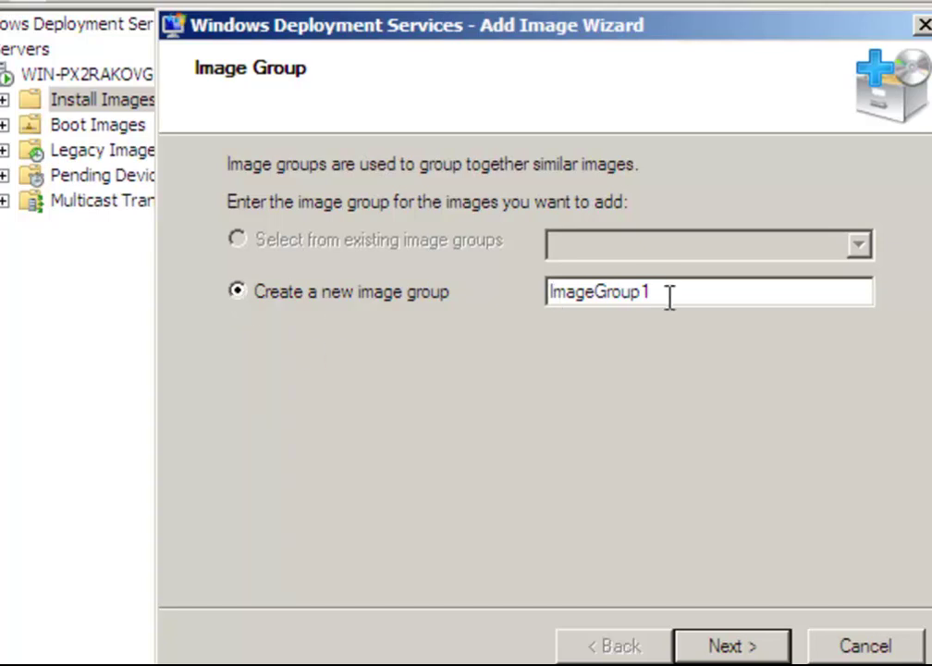
{"action": "left_click_drag", "start_coordinate": [669, 294], "coordinate": [492, 298]}
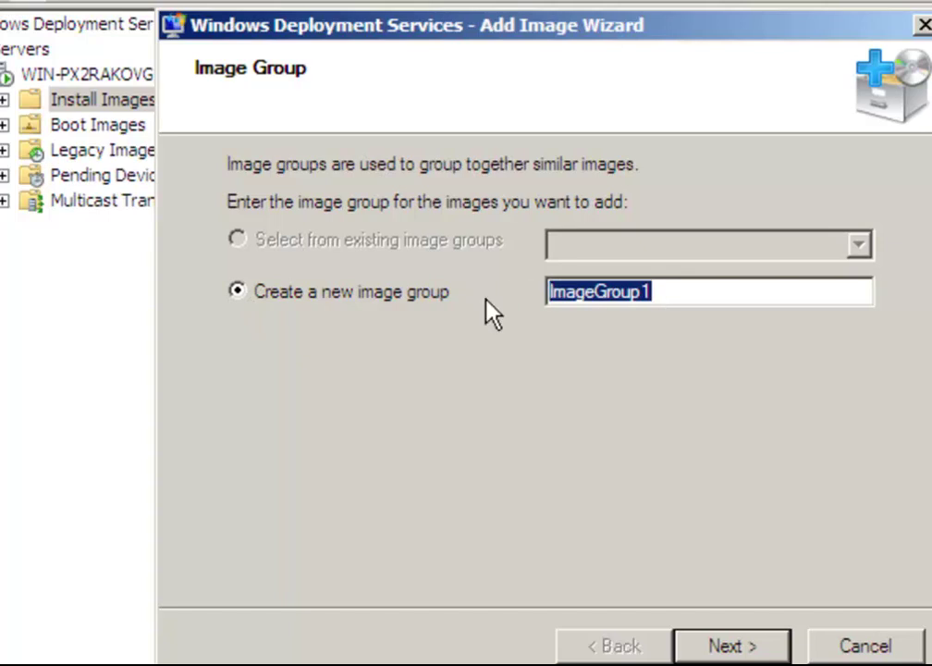
{"action": "key", "text": "Delete"}
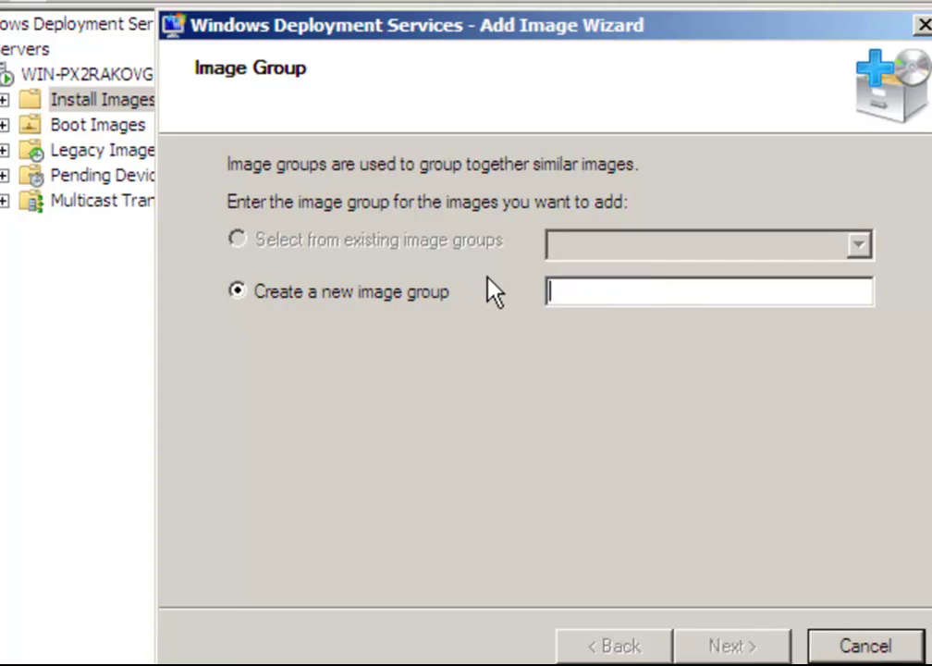
{"action": "type", "text": "W"}
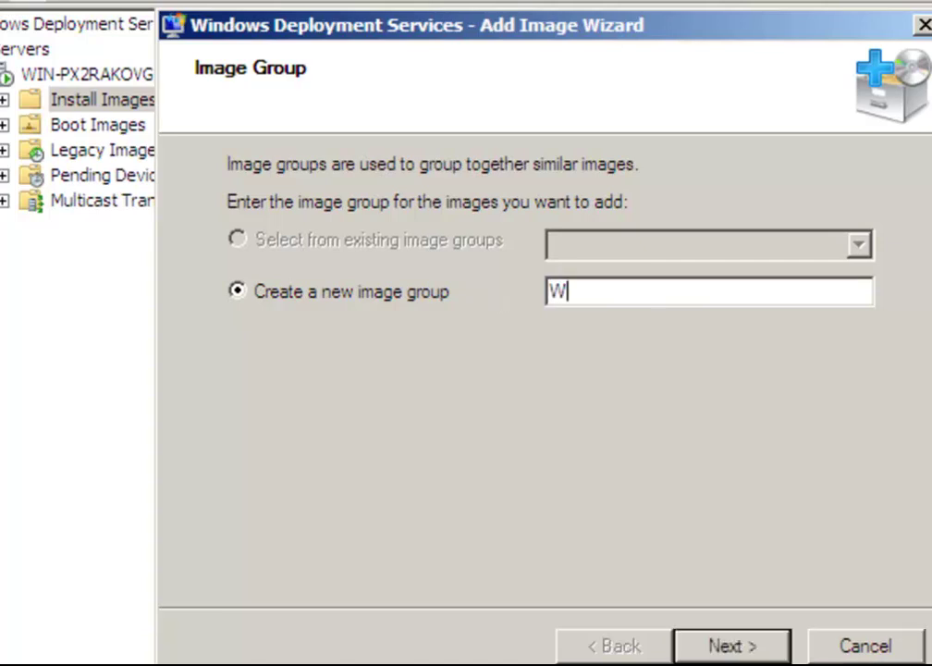
{"action": "type", "text": "indows "}
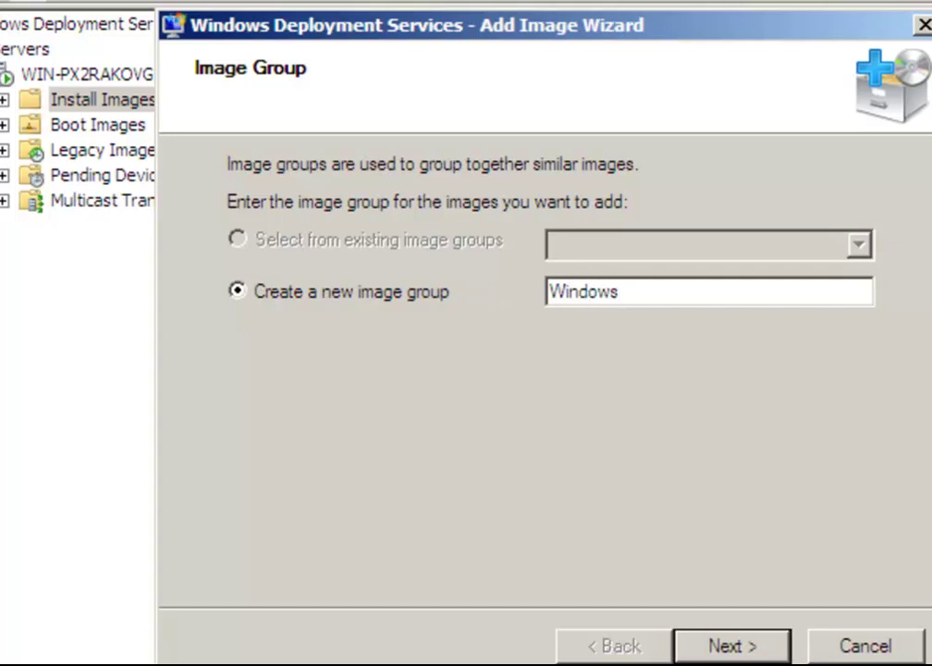
{"action": "type", "text": "7"}
Choose D:\SOURCES\INSTALL.WIM from the Windows 7 media as the image file
{"action": "left_click", "coordinate": [744, 647]}
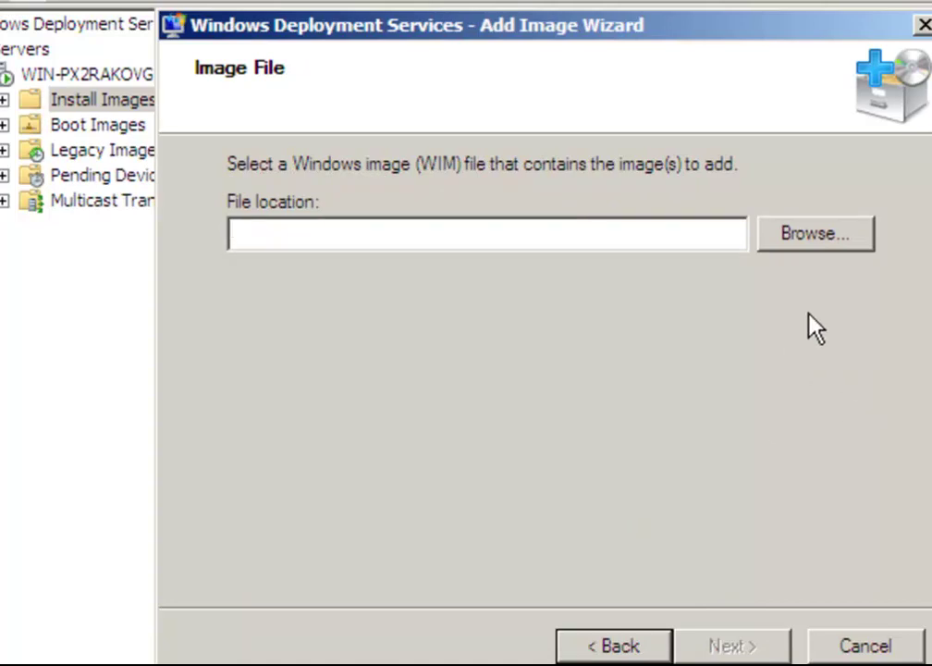
{"action": "left_click", "coordinate": [829, 243]}
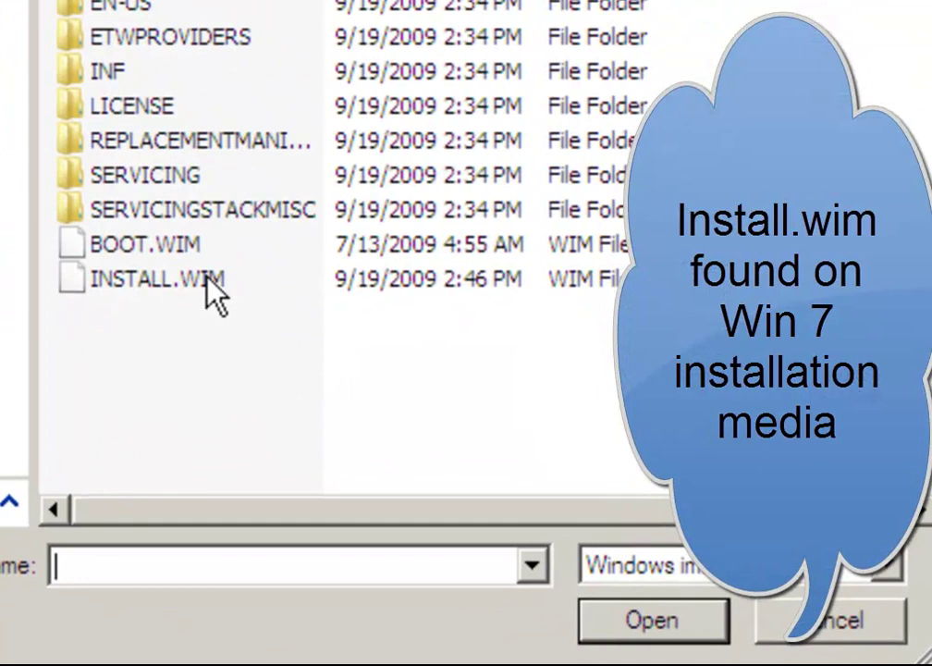
{"action": "left_click", "coordinate": [328, 362]}
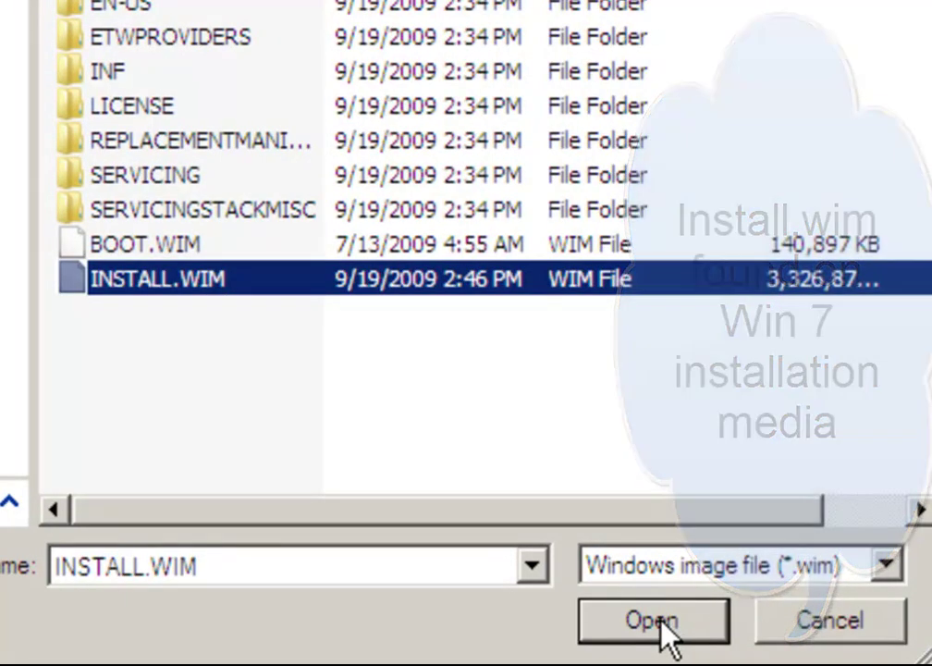
{"action": "left_click", "coordinate": [657, 618]}
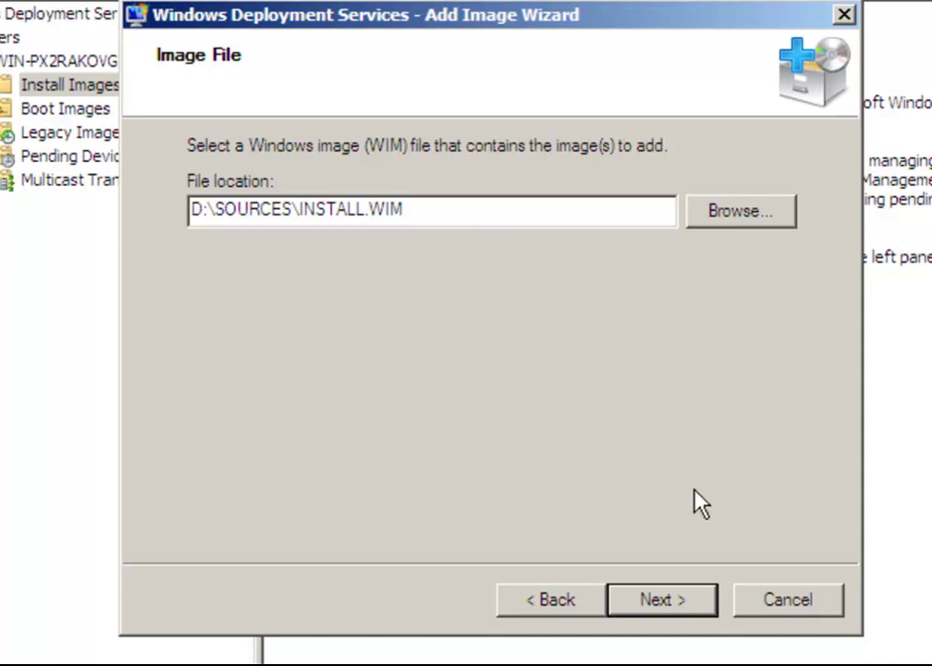
Untick the x64 Windows 7 Ultimate image so only the x86 edition is added
{"action": "left_click", "coordinate": [677, 604]}
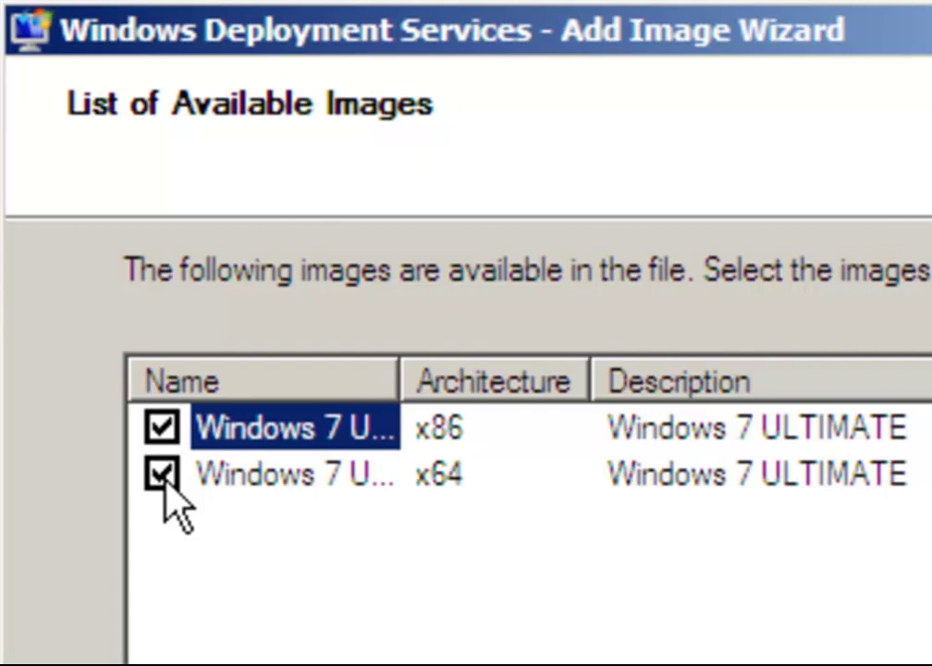
{"action": "left_click", "coordinate": [163, 475]}
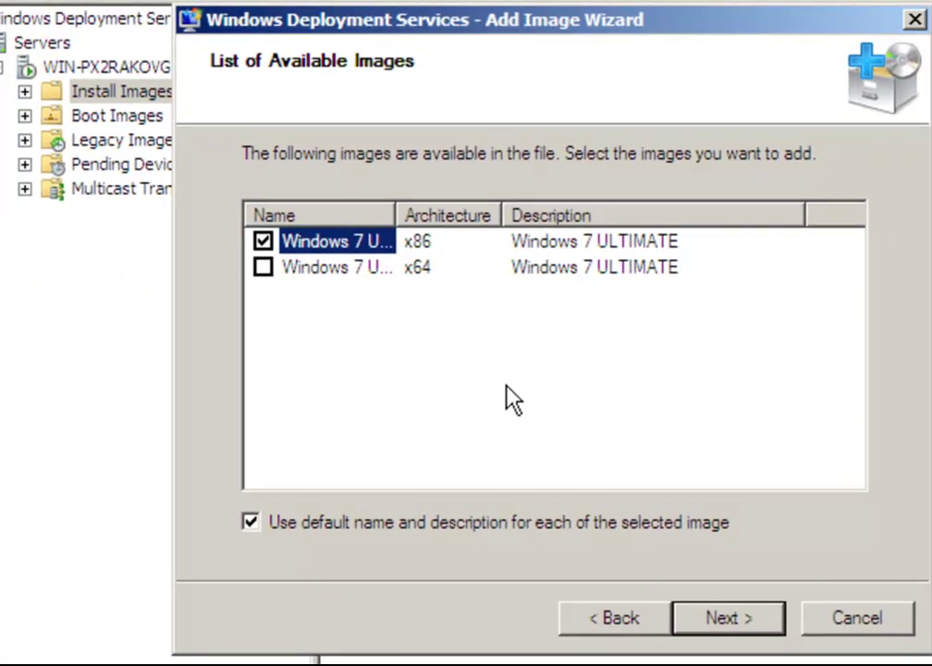
{"action": "left_click", "coordinate": [721, 620]}
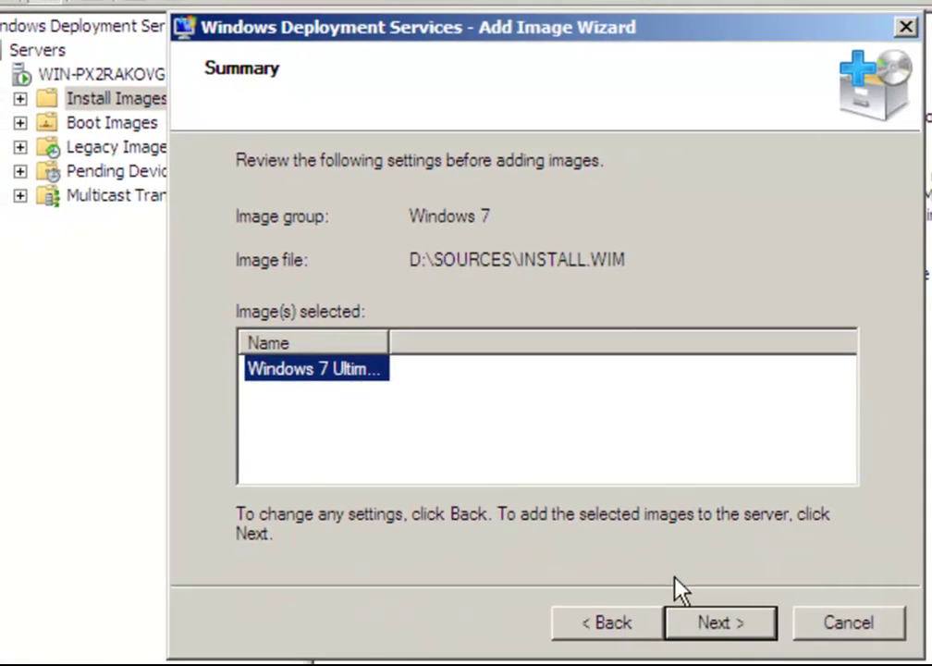
Confirm the summary to begin adding the Windows 7 Ultimate x86 image
{"action": "left_click", "coordinate": [719, 626]}
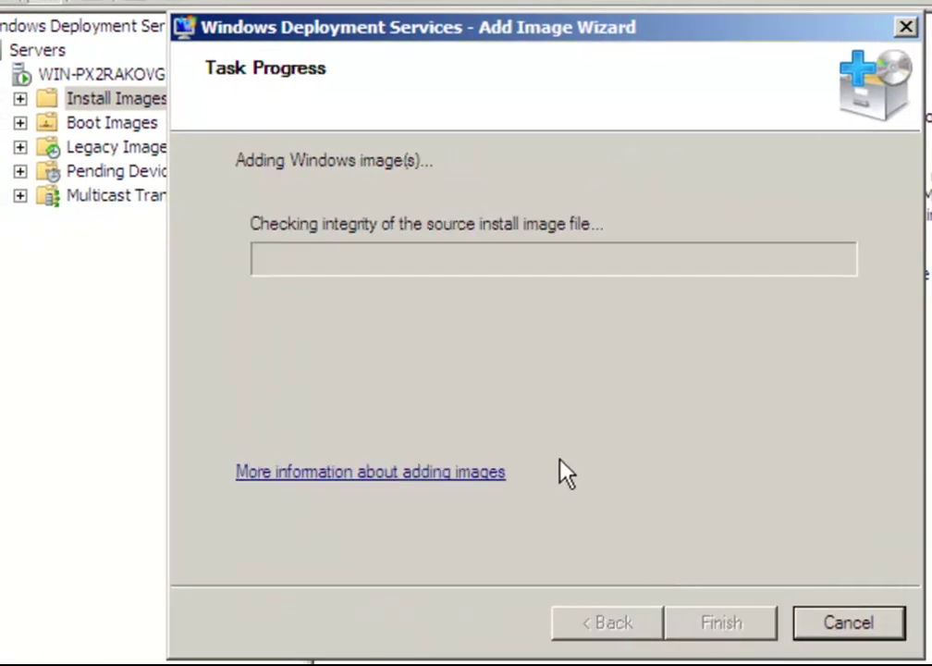